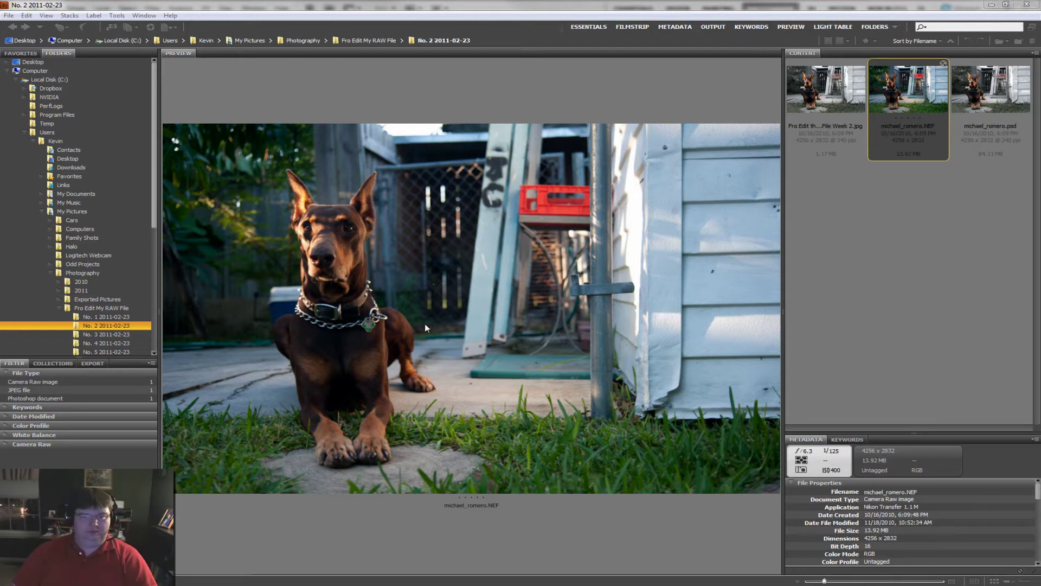
pyautogui.rightClick(452, 285)
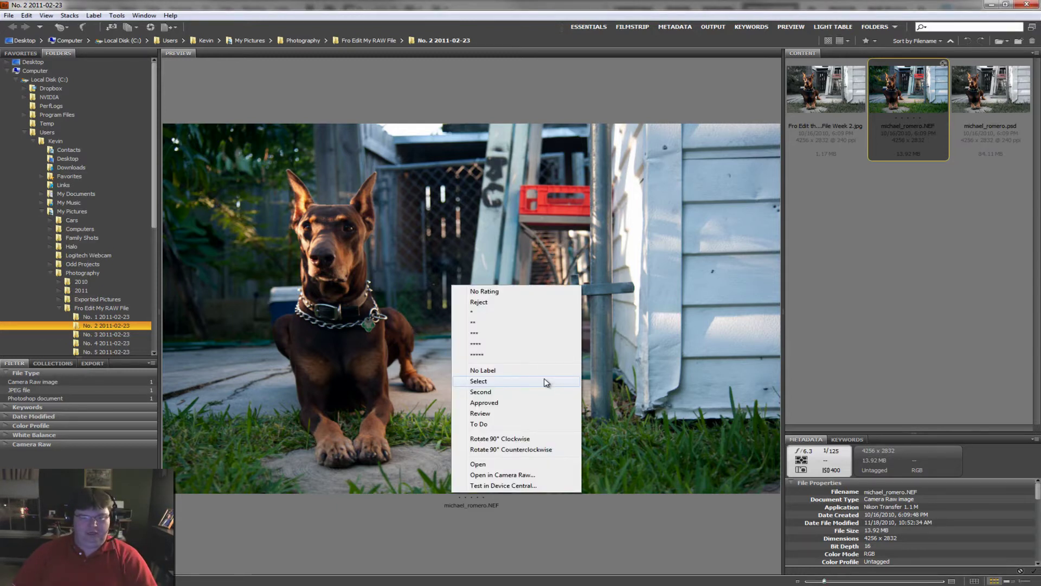
pyautogui.click(511, 476)
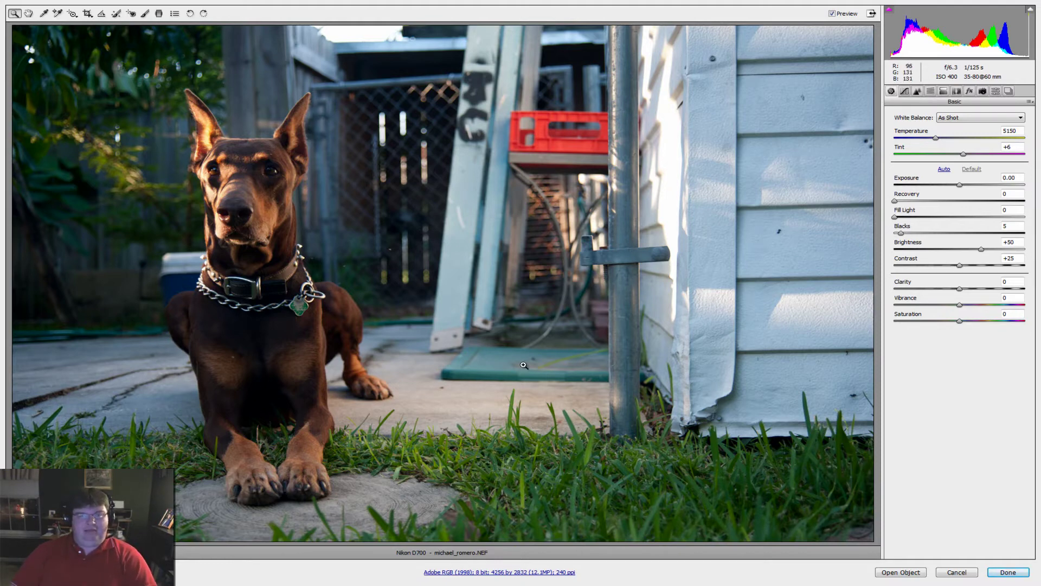
pyautogui.click(1010, 91)
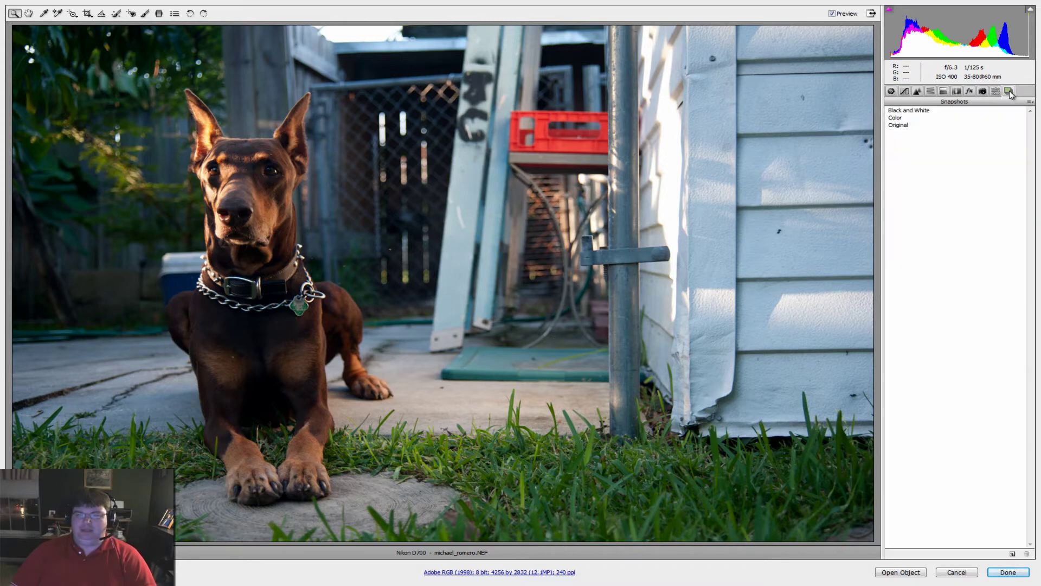
pyautogui.click(911, 125)
pyautogui.click(891, 91)
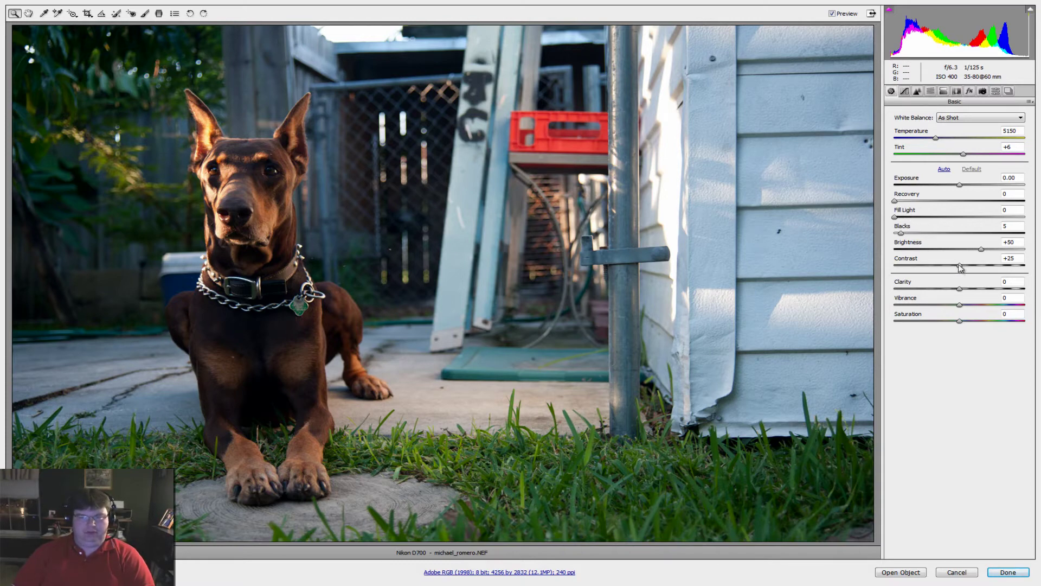
# Set the raw photo's Contrast to +34 and Exposure to +0.30
pyautogui.moveTo(960, 266); pyautogui.dragTo(963, 267)
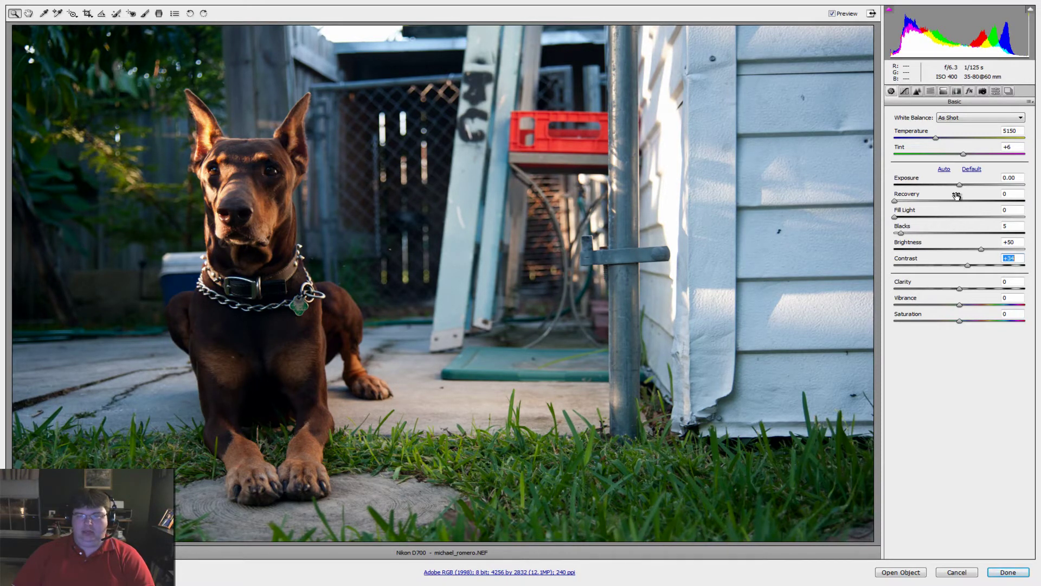
pyautogui.moveTo(960, 184); pyautogui.dragTo(965, 187)
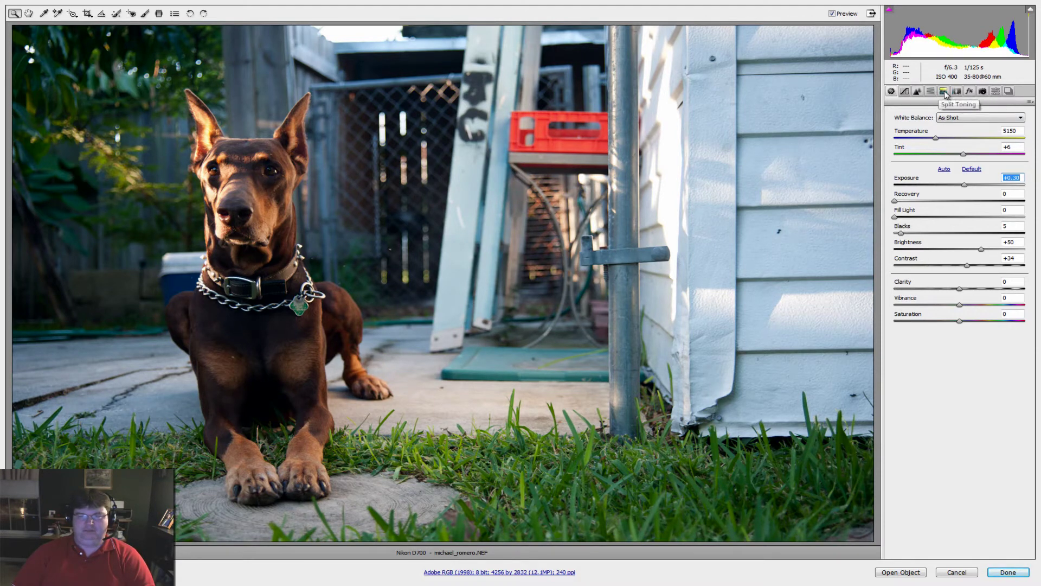
# Set the post-crop vignetting Amount to +15 with the Highlight Priority style, and return to the basic adjustments
pyautogui.click(969, 91)
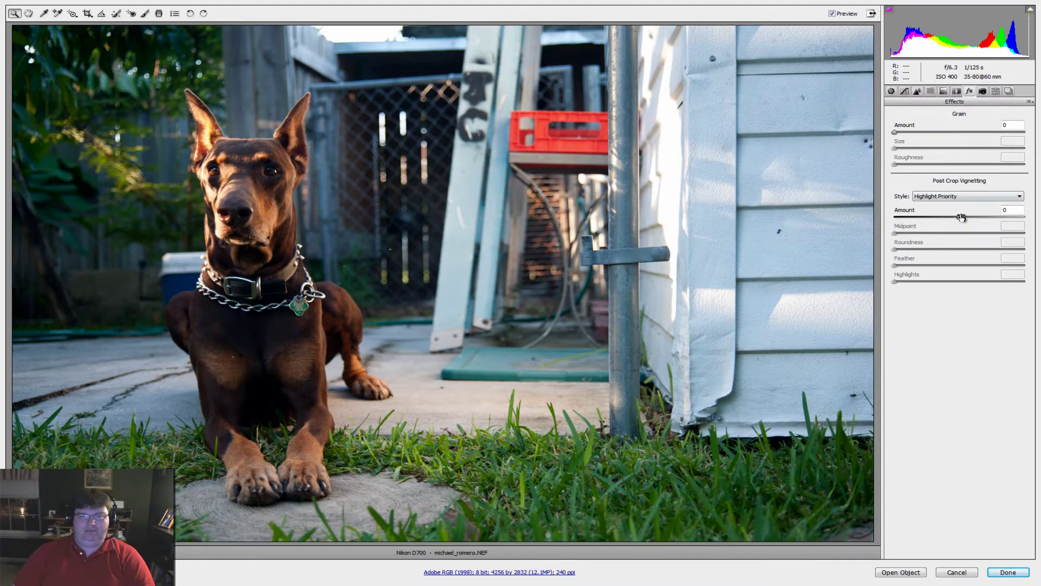
pyautogui.moveTo(959, 217); pyautogui.dragTo(969, 217)
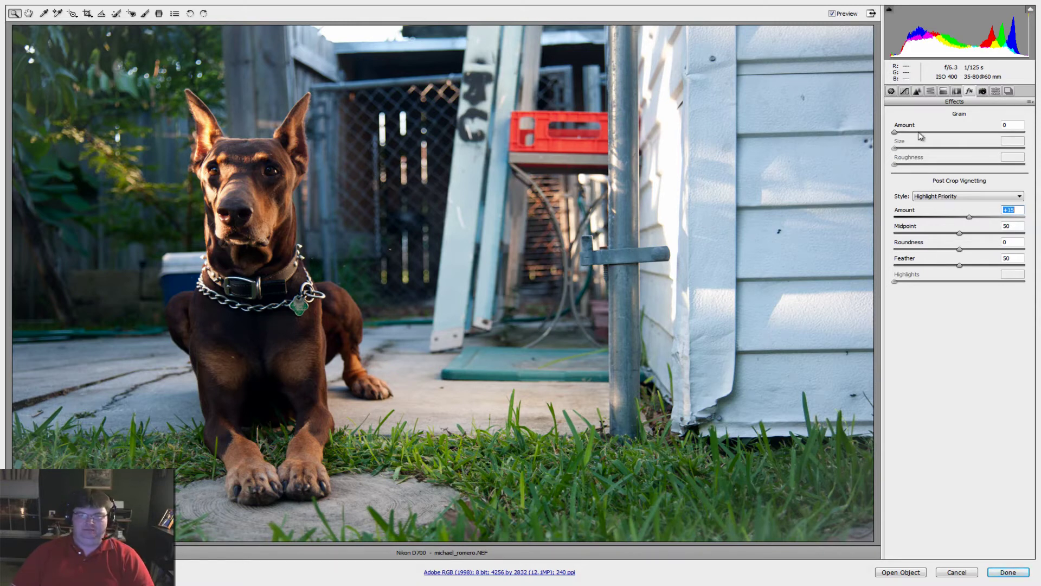
pyautogui.click(892, 91)
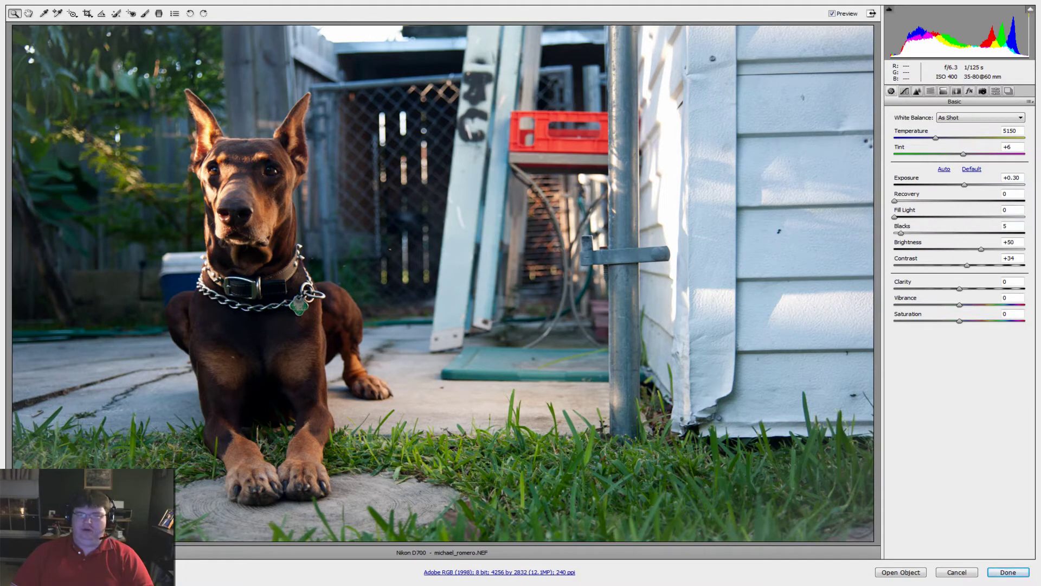
# Apply the Color snapshot to the raw photo and return to its basic adjustments
pyautogui.click(1009, 91)
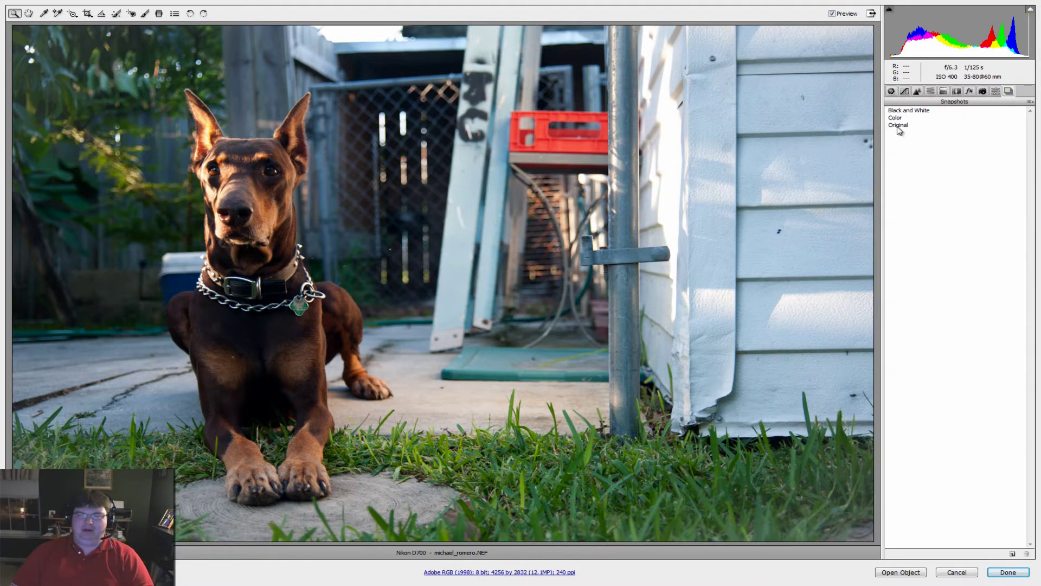
pyautogui.click(898, 119)
pyautogui.click(891, 91)
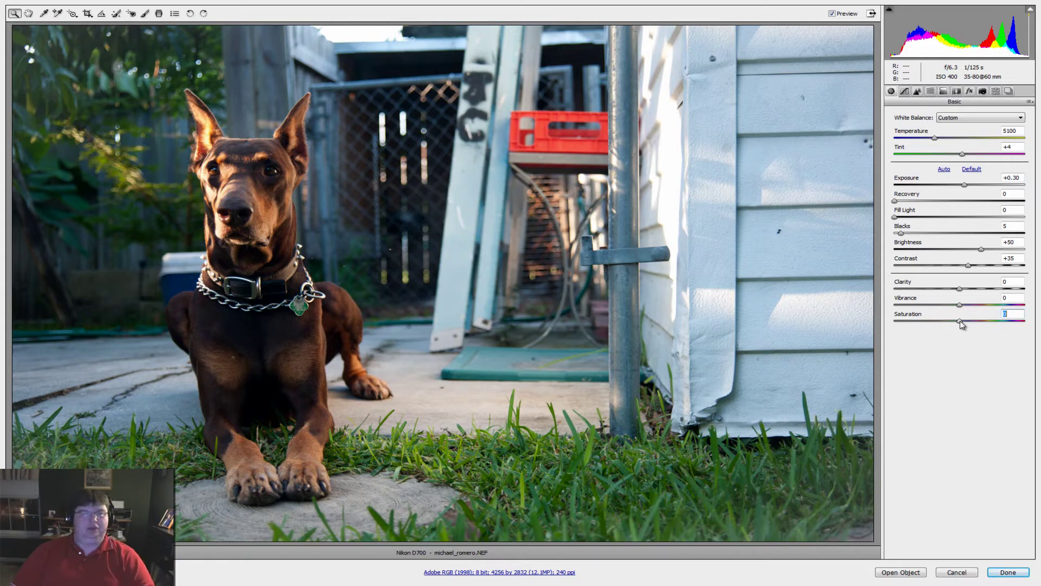
# Convert the raw photo to black and white by setting Saturation to -100, and save the Camera Raw edits
pyautogui.moveTo(960, 321); pyautogui.dragTo(837, 336)
pyautogui.hotkey('ctrl', 'z')
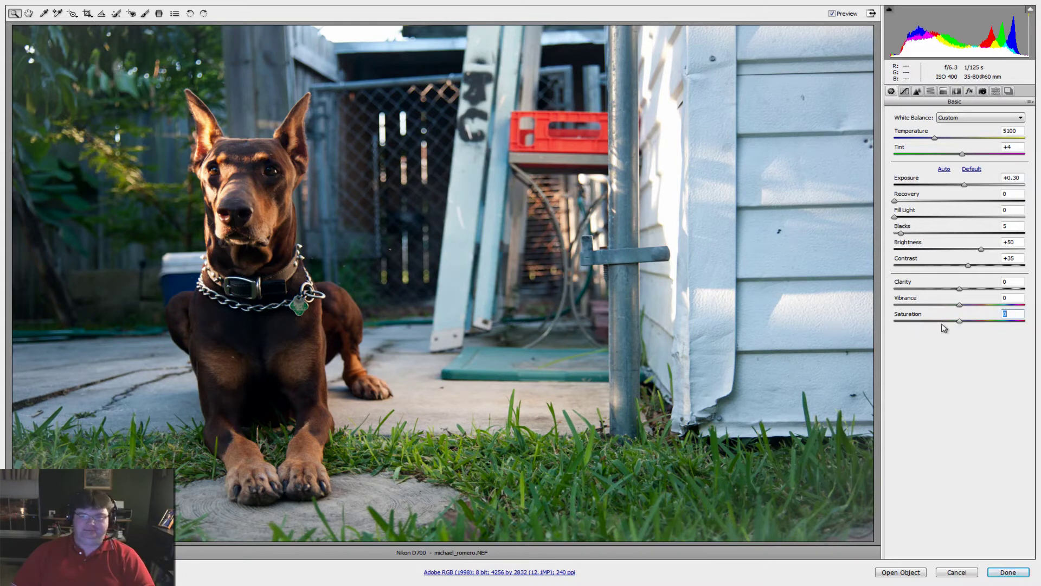
pyautogui.moveTo(959, 321); pyautogui.dragTo(890, 322)
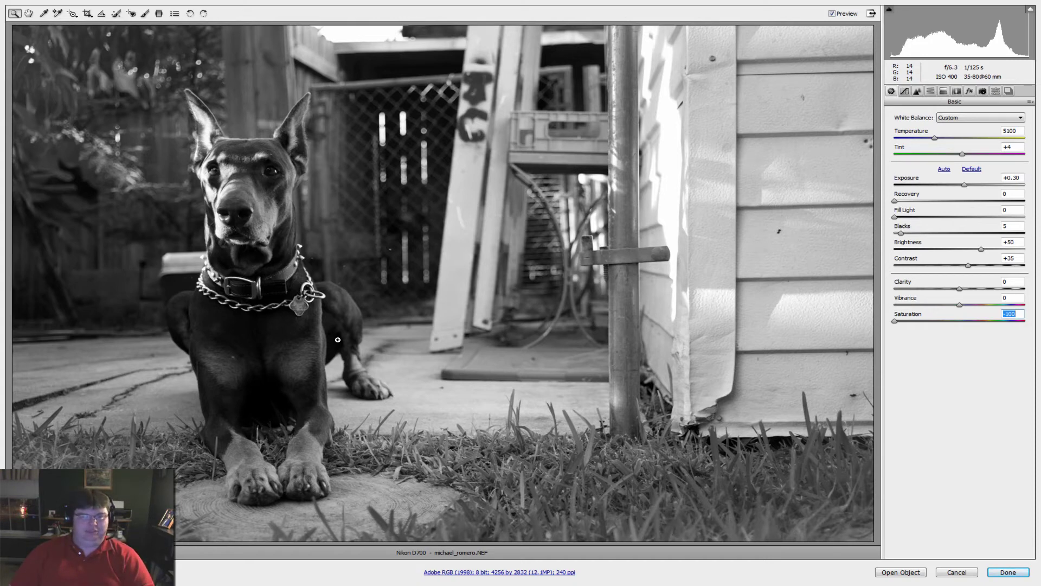
pyautogui.click(1009, 572)
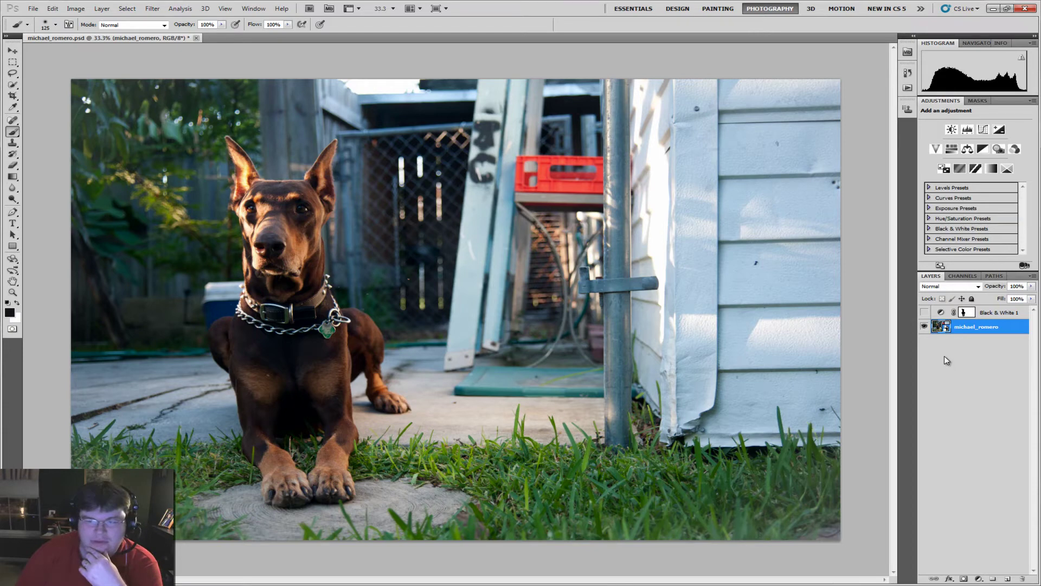
pyautogui.click(984, 150)
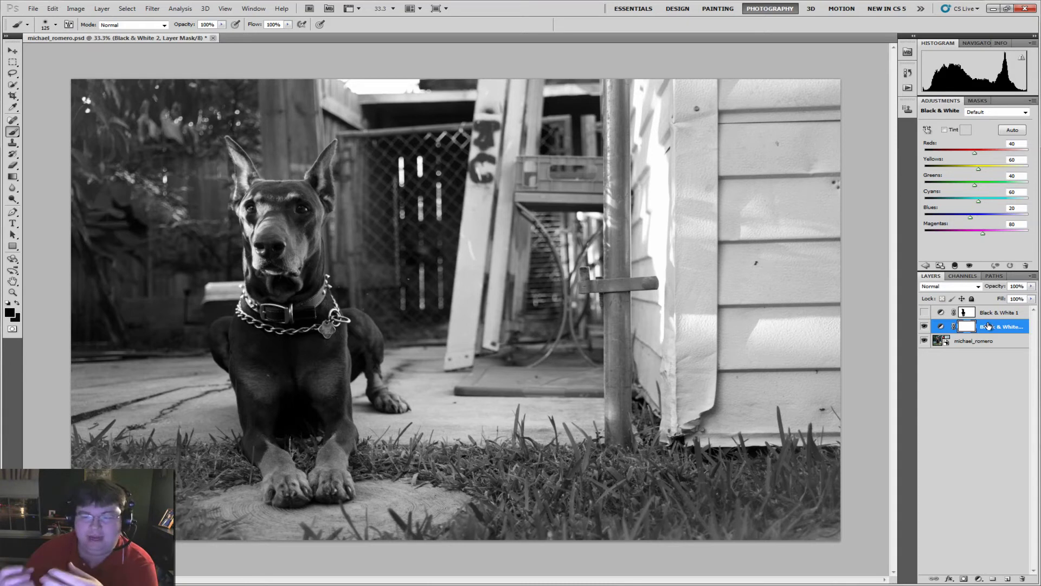
# Set the background colour to white (RGB 255, 255, 255) and check the foreground colour without changing it
pyautogui.click(15, 318)
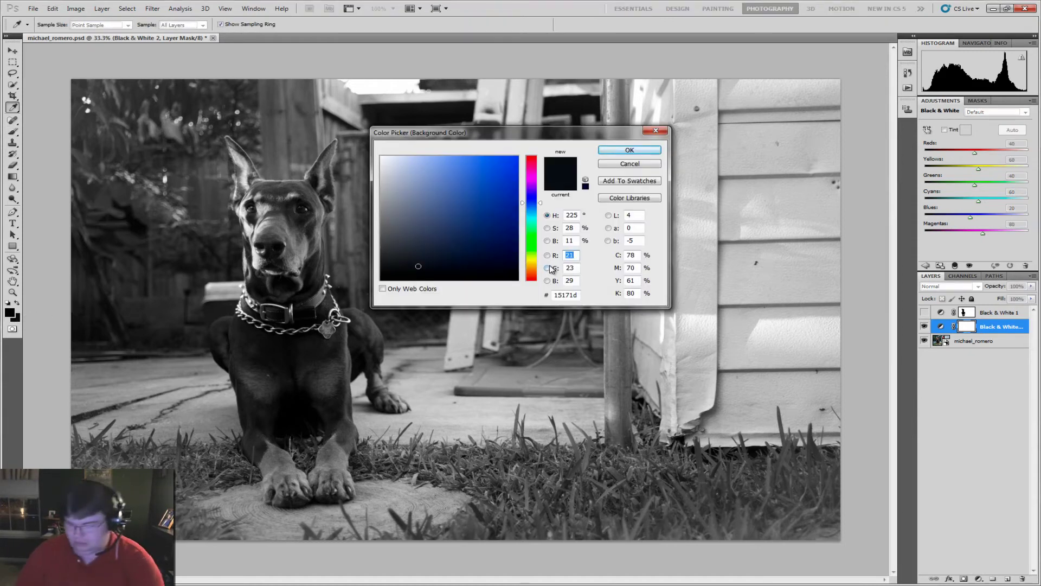
pyautogui.write('255')
pyautogui.press('Tab')
pyautogui.write('255')
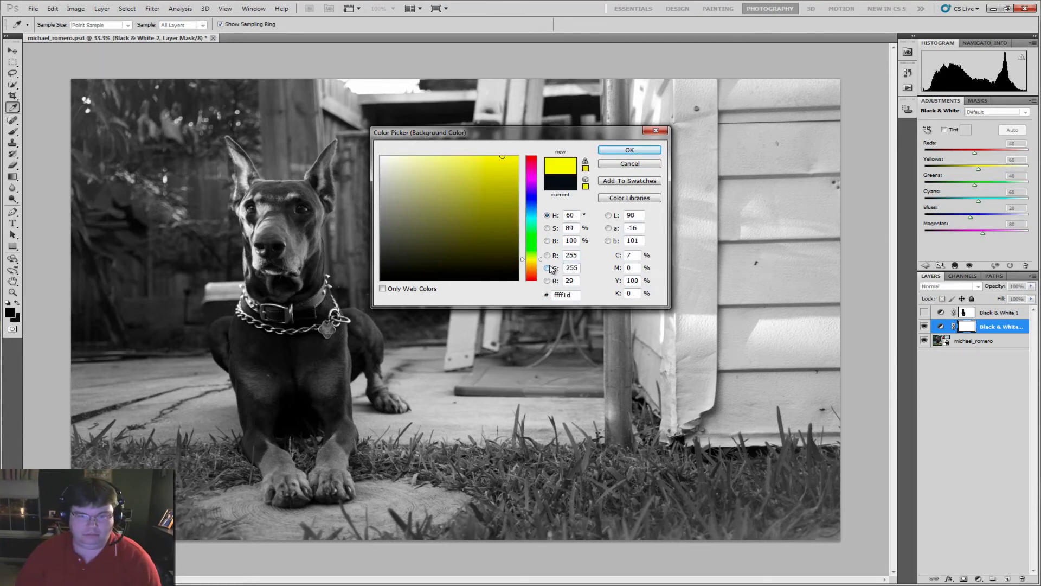
pyautogui.press('Tab')
pyautogui.write('255')
pyautogui.press('Tab')
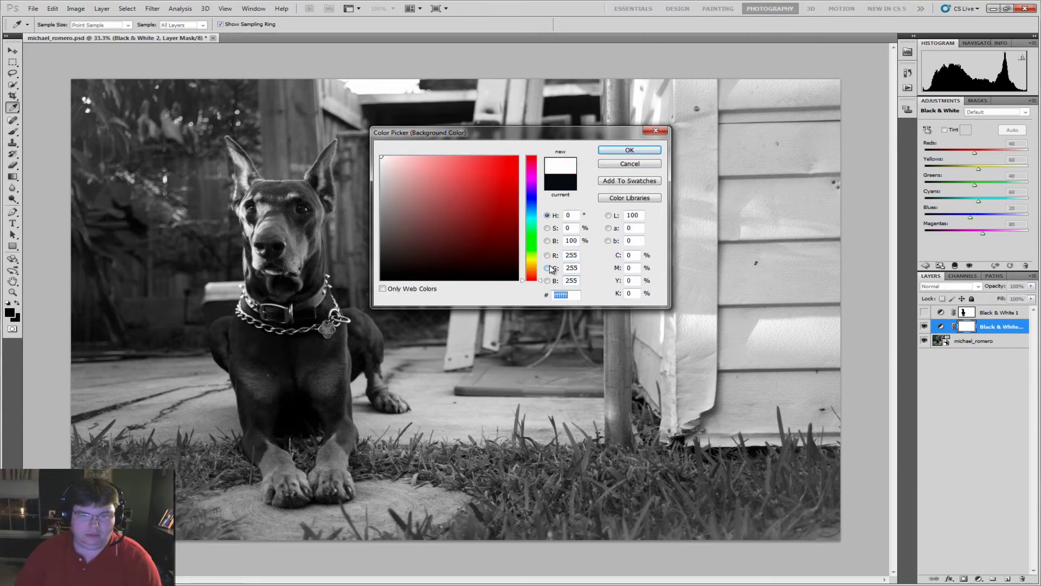
pyautogui.click(623, 148)
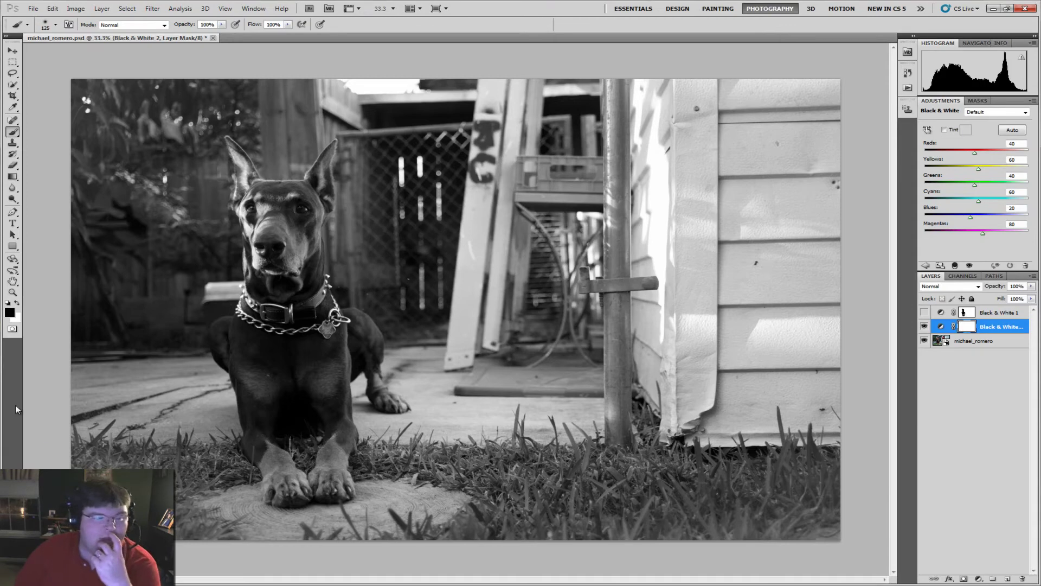
pyautogui.click(10, 313)
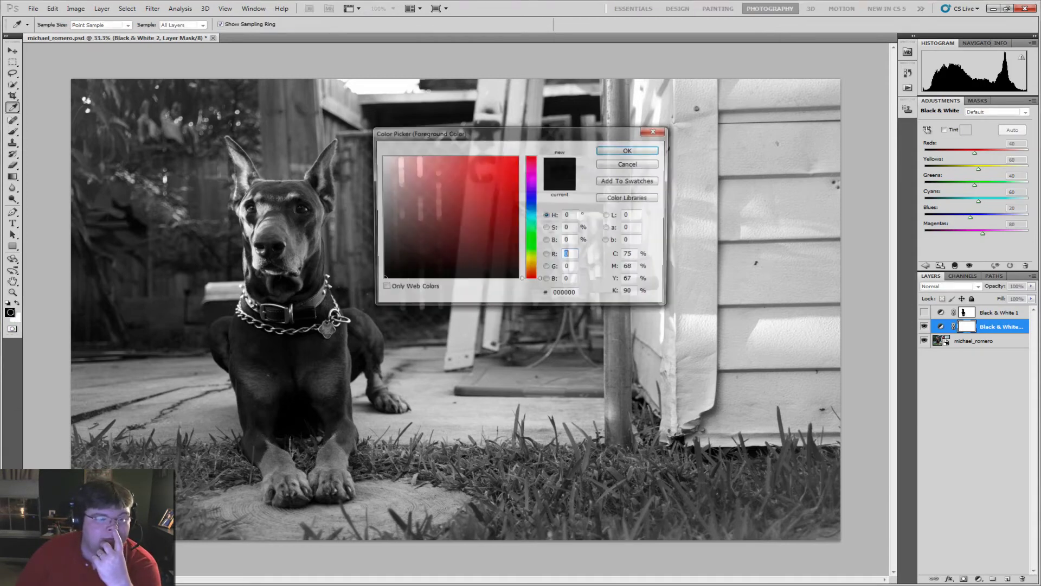
pyautogui.click(656, 132)
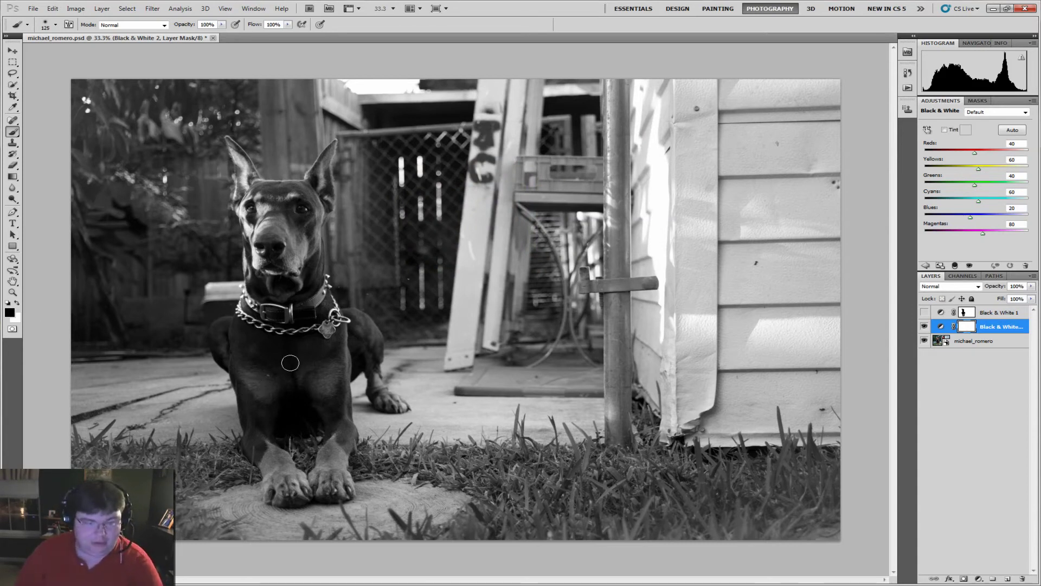
# Paint black over the dog's body, head, ears and hind leg on the new adjustment layer's mask to restore their colour
pyautogui.moveTo(290, 363)
pyautogui.mouseDown()
pyautogui.moveTo(233, 351)
pyautogui.moveTo(238, 379)
pyautogui.moveTo(268, 351)
pyautogui.moveTo(324, 357)
pyautogui.moveTo(312, 395)
pyautogui.moveTo(329, 396)
pyautogui.moveTo(348, 378)
pyautogui.moveTo(339, 347)
pyautogui.moveTo(348, 335)
pyautogui.moveTo(344, 343)
pyautogui.moveTo(301, 319)
pyautogui.moveTo(279, 321)
pyautogui.moveTo(270, 300)
pyautogui.moveTo(266, 309)
pyautogui.moveTo(327, 321)
pyautogui.moveTo(283, 353)
pyautogui.moveTo(256, 433)
pyautogui.moveTo(282, 444)
pyautogui.moveTo(260, 448)
pyautogui.moveTo(278, 484)
pyautogui.moveTo(281, 459)
pyautogui.moveTo(299, 486)
pyautogui.moveTo(288, 491)
pyautogui.moveTo(334, 474)
pyautogui.moveTo(340, 463)
pyautogui.moveTo(327, 465)
pyautogui.moveTo(330, 451)
pyautogui.moveTo(353, 420)
pyautogui.moveTo(333, 469)
pyautogui.moveTo(345, 481)
pyautogui.moveTo(333, 491)
pyautogui.moveTo(272, 488)
pyautogui.moveTo(288, 455)
pyautogui.mouseUp()
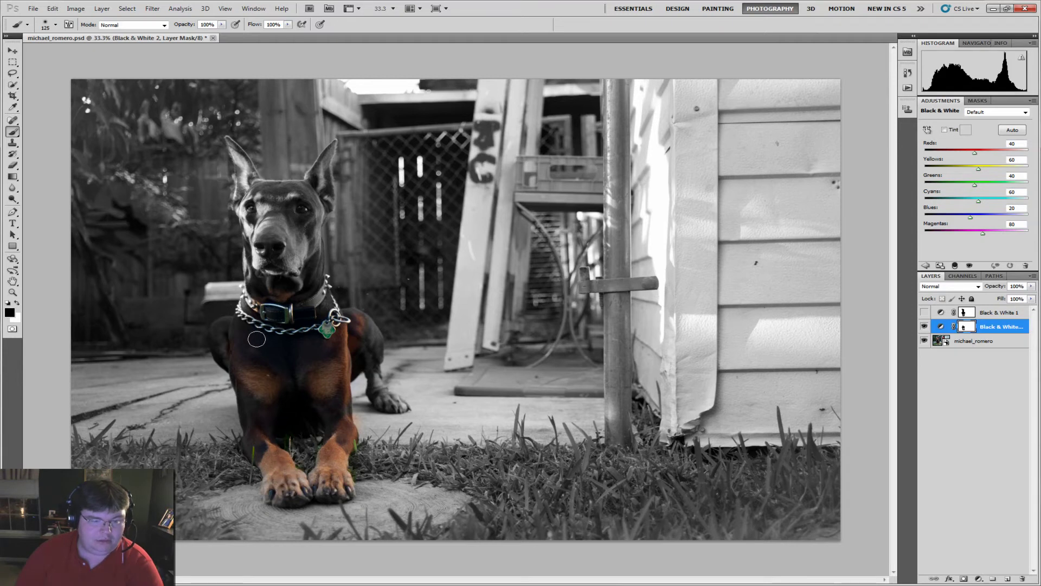
pyautogui.moveTo(257, 339)
pyautogui.mouseDown()
pyautogui.moveTo(225, 328)
pyautogui.moveTo(217, 345)
pyautogui.moveTo(268, 309)
pyautogui.moveTo(277, 294)
pyautogui.moveTo(257, 253)
pyautogui.mouseUp()
pyautogui.moveTo(272, 232)
pyautogui.mouseDown()
pyautogui.moveTo(294, 216)
pyautogui.moveTo(288, 259)
pyautogui.moveTo(303, 258)
pyautogui.moveTo(308, 193)
pyautogui.moveTo(330, 154)
pyautogui.moveTo(310, 209)
pyautogui.moveTo(291, 209)
pyautogui.moveTo(287, 191)
pyautogui.moveTo(230, 230)
pyautogui.moveTo(259, 192)
pyautogui.moveTo(283, 188)
pyautogui.moveTo(244, 225)
pyautogui.moveTo(244, 271)
pyautogui.moveTo(248, 310)
pyautogui.moveTo(260, 299)
pyautogui.moveTo(289, 299)
pyautogui.moveTo(291, 310)
pyautogui.moveTo(340, 275)
pyautogui.moveTo(309, 260)
pyautogui.moveTo(300, 235)
pyautogui.moveTo(297, 252)
pyautogui.moveTo(309, 244)
pyautogui.moveTo(259, 188)
pyautogui.moveTo(247, 200)
pyautogui.moveTo(232, 143)
pyautogui.moveTo(245, 167)
pyautogui.mouseUp()
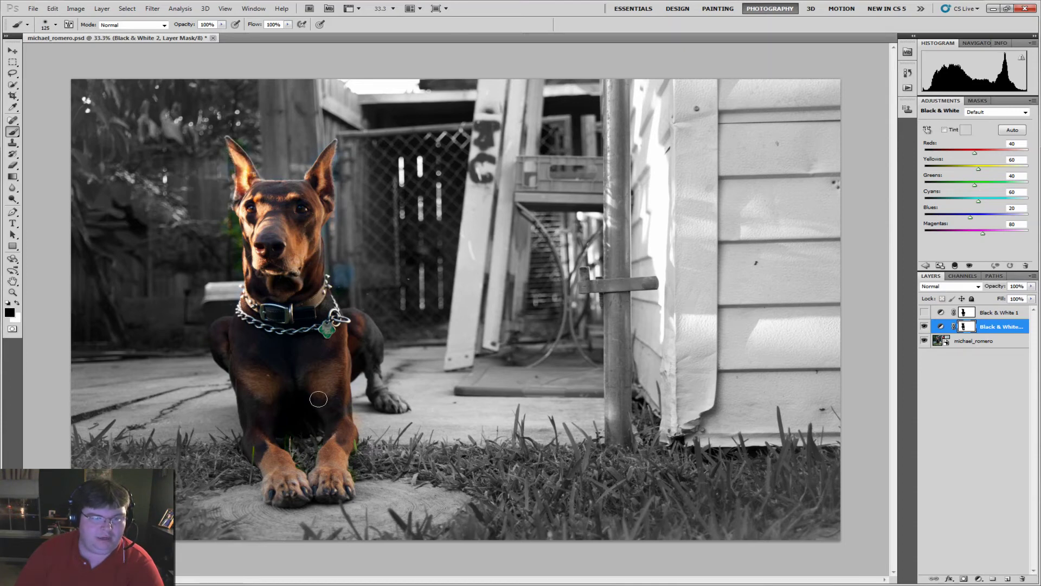
pyautogui.moveTo(362, 332)
pyautogui.mouseDown()
pyautogui.moveTo(377, 338)
pyautogui.moveTo(361, 359)
pyautogui.moveTo(375, 358)
pyautogui.moveTo(382, 389)
pyautogui.moveTo(406, 404)
pyautogui.mouseUp()
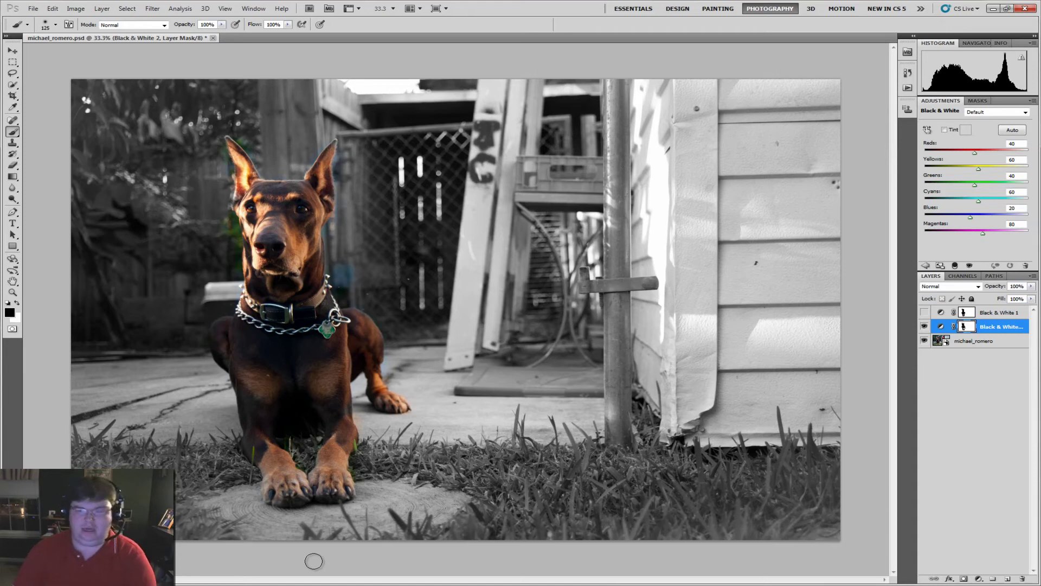
# Set the Black & White 2 layer's opacity to 75%, and hide it in favour of the Black & White 1 layer
pyautogui.click(1031, 286)
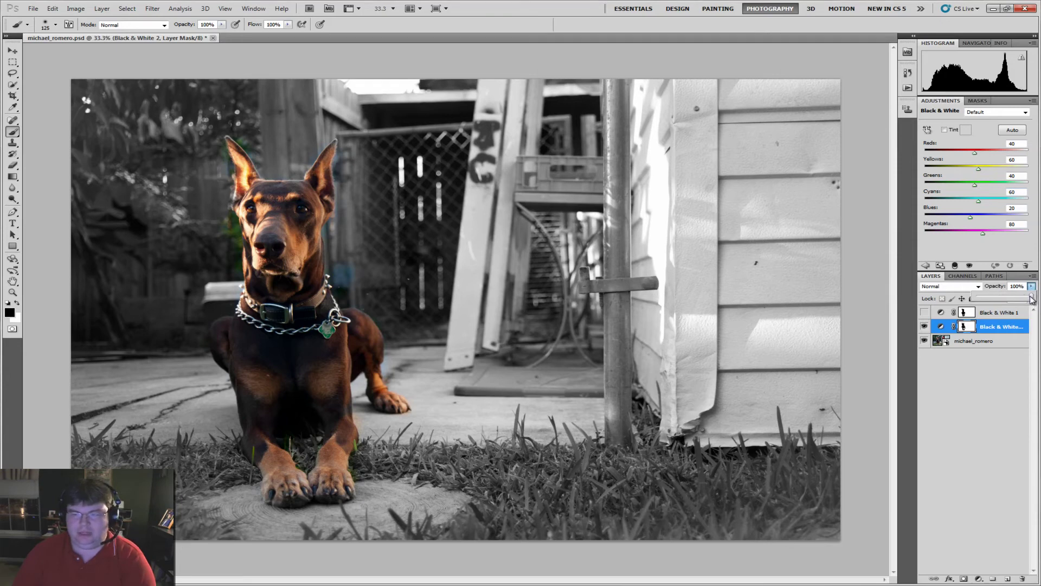
pyautogui.moveTo(1032, 298); pyautogui.dragTo(1020, 301)
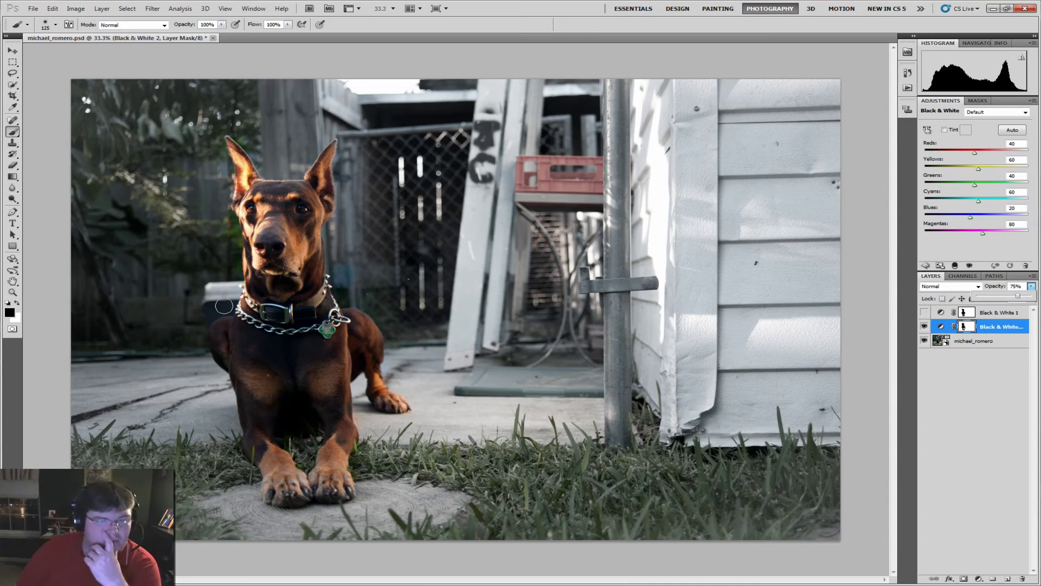
pyautogui.click(925, 327)
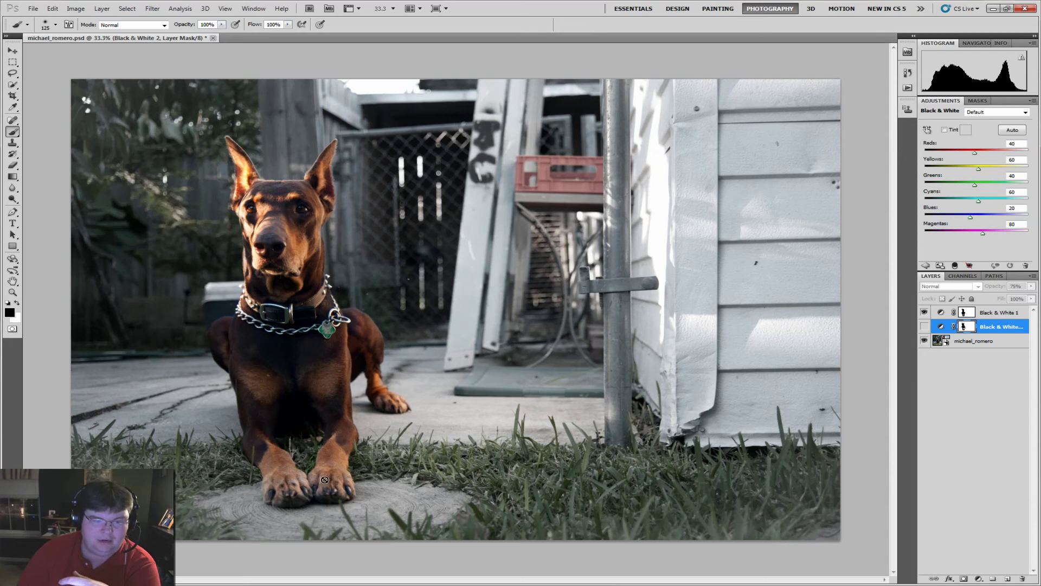
# Display the Black & White 2 layer mask as a red overlay on the image and swap the foreground and background colours
pyautogui.click(968, 276)
pyautogui.click(925, 340)
pyautogui.press('x')
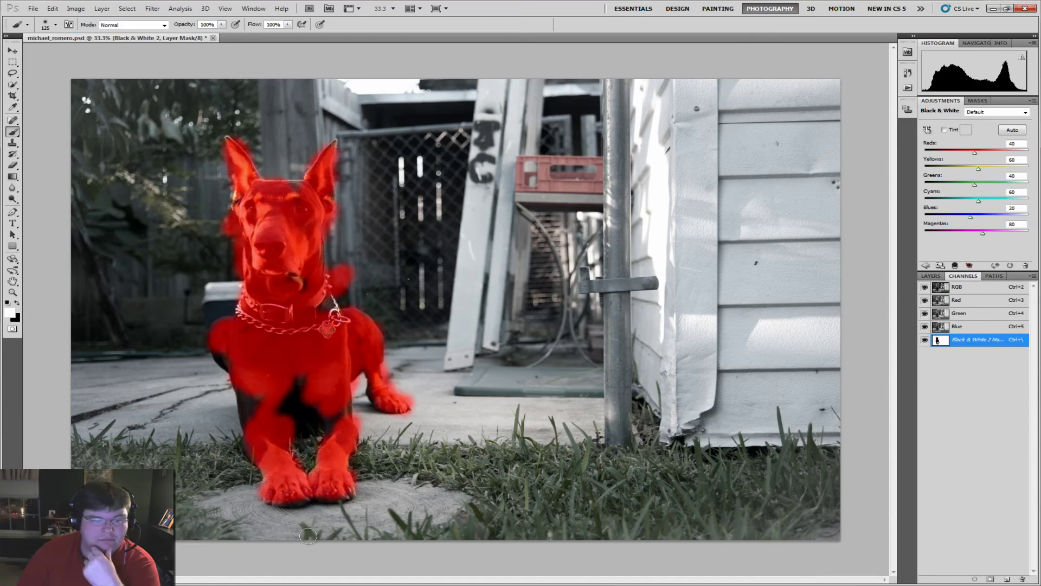
pyautogui.click(938, 276)
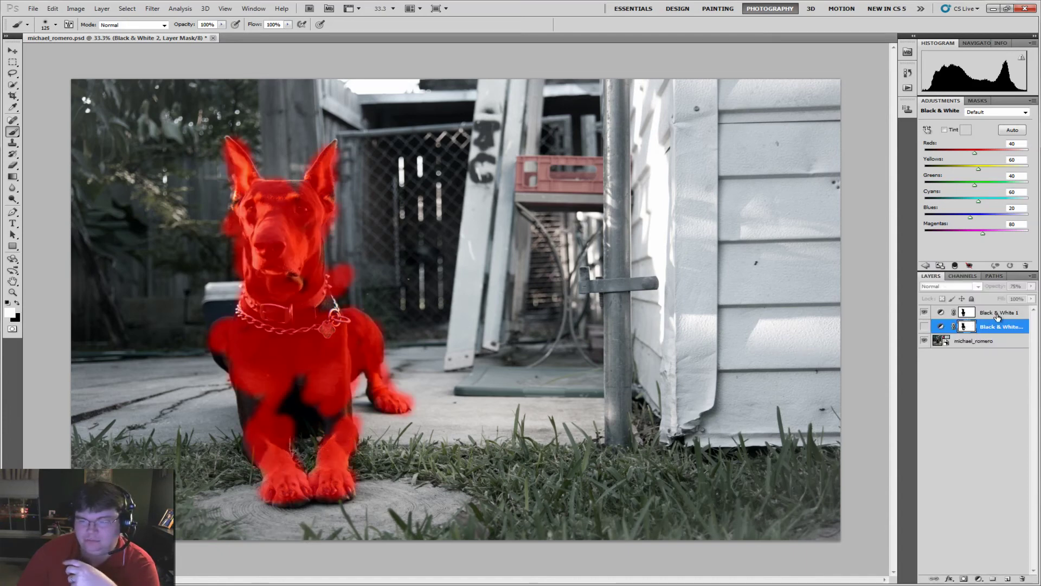
pyautogui.click(997, 313)
pyautogui.click(963, 277)
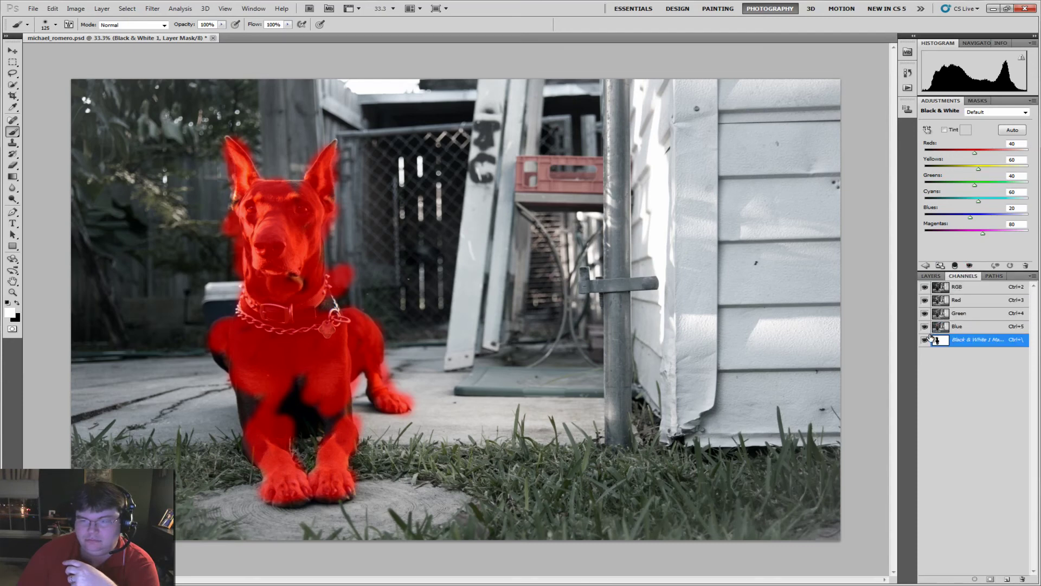
pyautogui.click(932, 276)
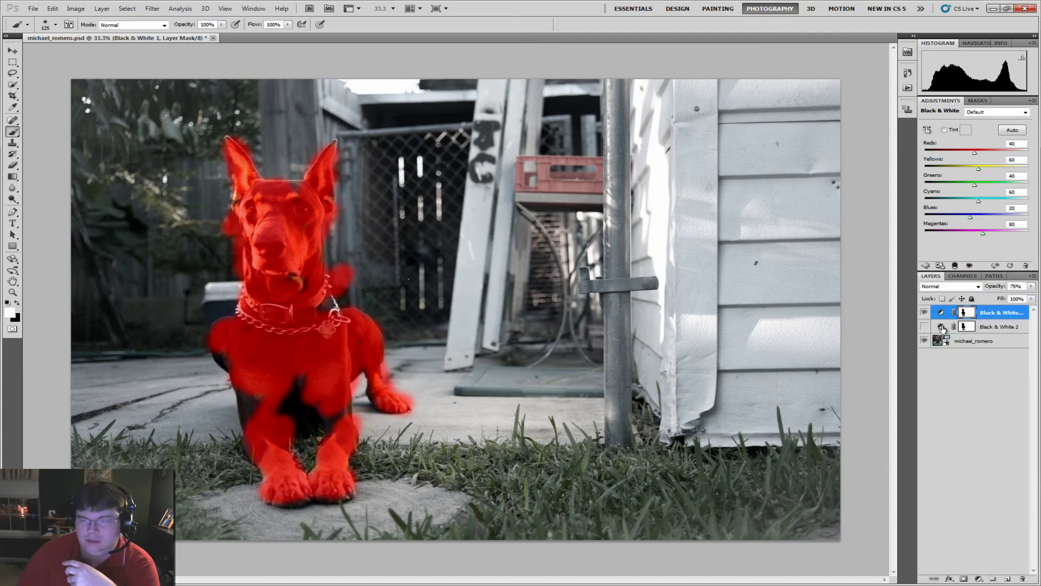
# Turn off the red mask overlay of the Black & White 2 layer and swap the foreground and background colours back
pyautogui.click(993, 327)
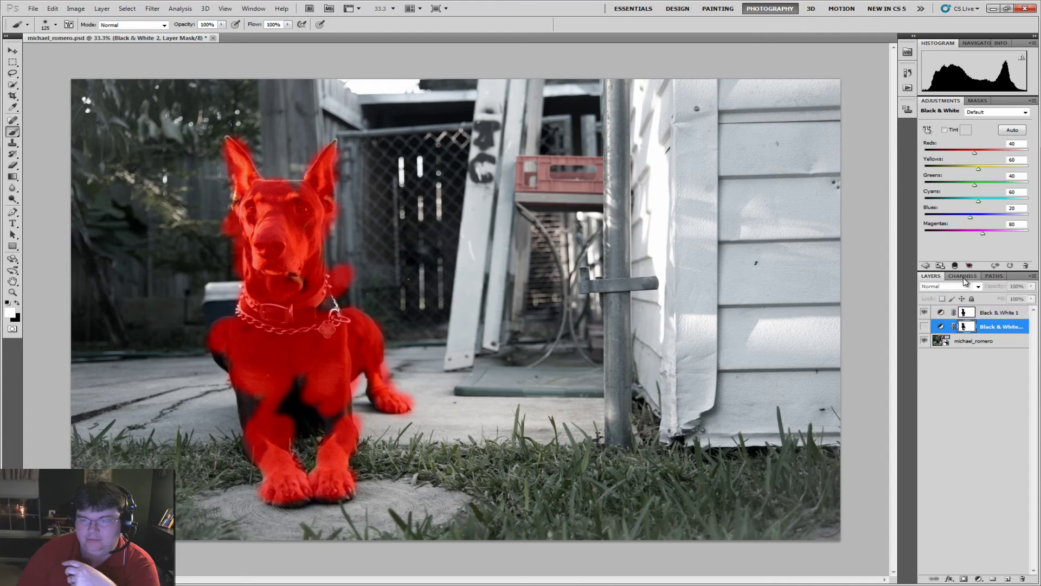
pyautogui.click(964, 276)
pyautogui.click(925, 341)
pyautogui.press('x')
pyautogui.click(932, 277)
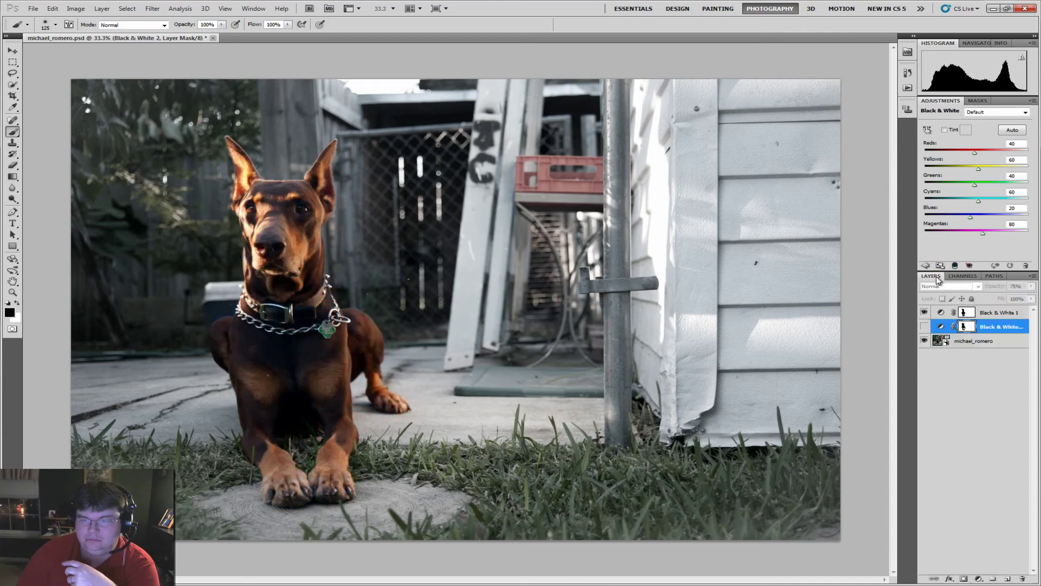
# Select the Black & White 1 layer, display its mask as a red overlay, and swap the foreground and background colours
pyautogui.click(995, 314)
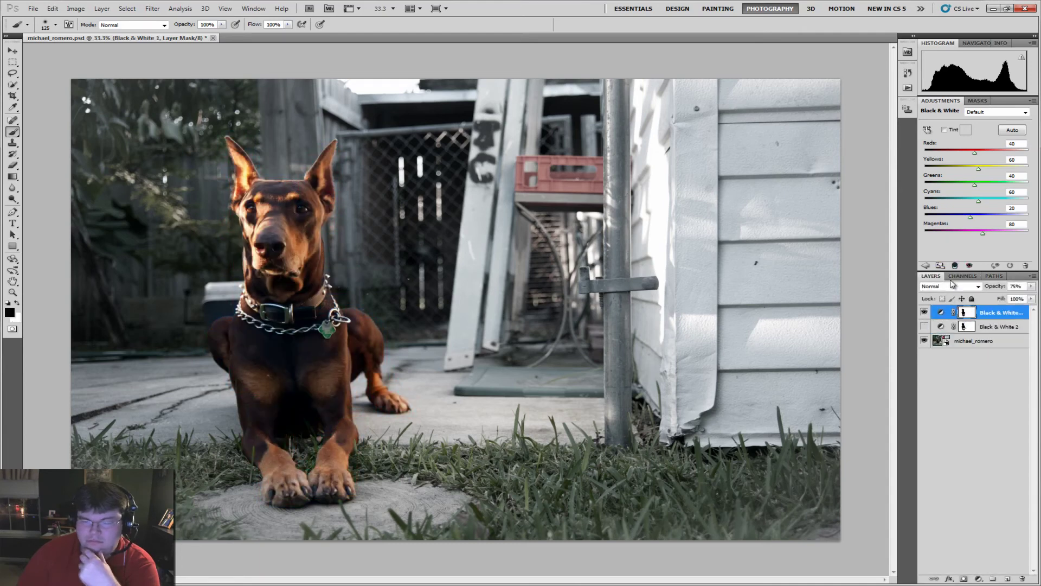
pyautogui.click(964, 276)
pyautogui.click(925, 340)
pyautogui.press('x')
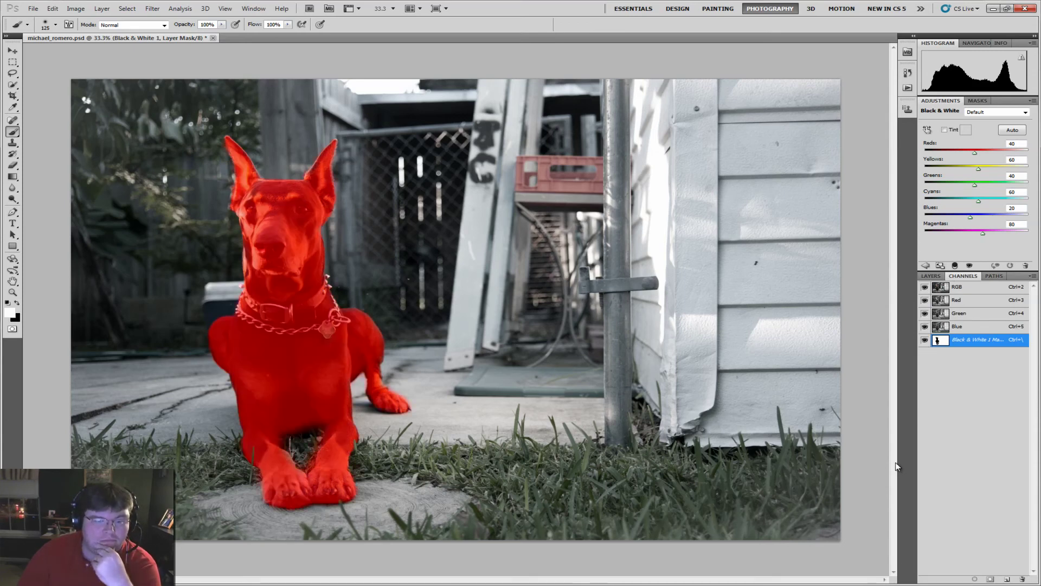
# Turn off the red mask overlay of the Black & White 1 layer and bring the layer list back into view
pyautogui.click(934, 278)
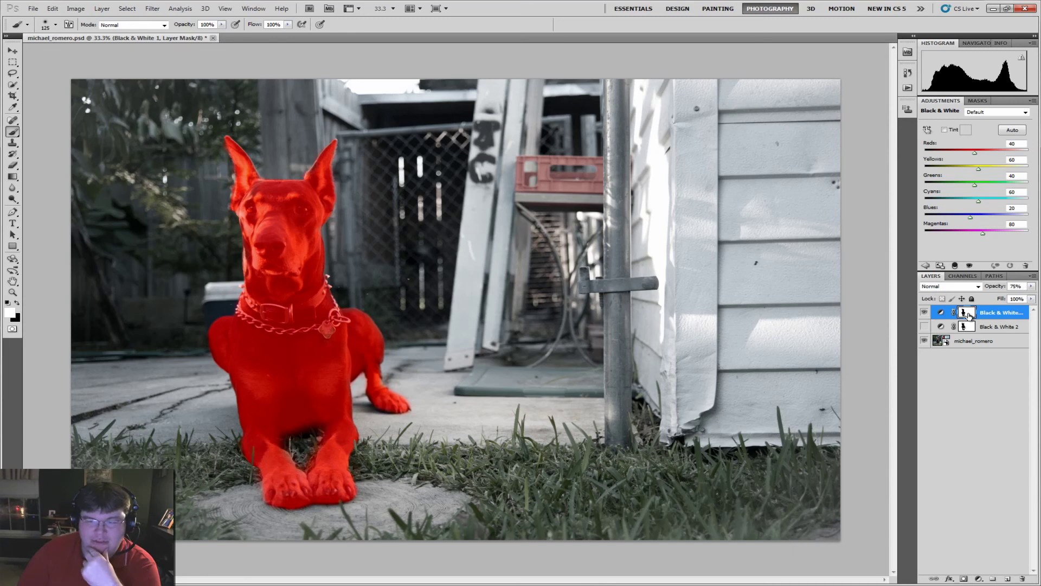
pyautogui.click(963, 276)
pyautogui.click(925, 340)
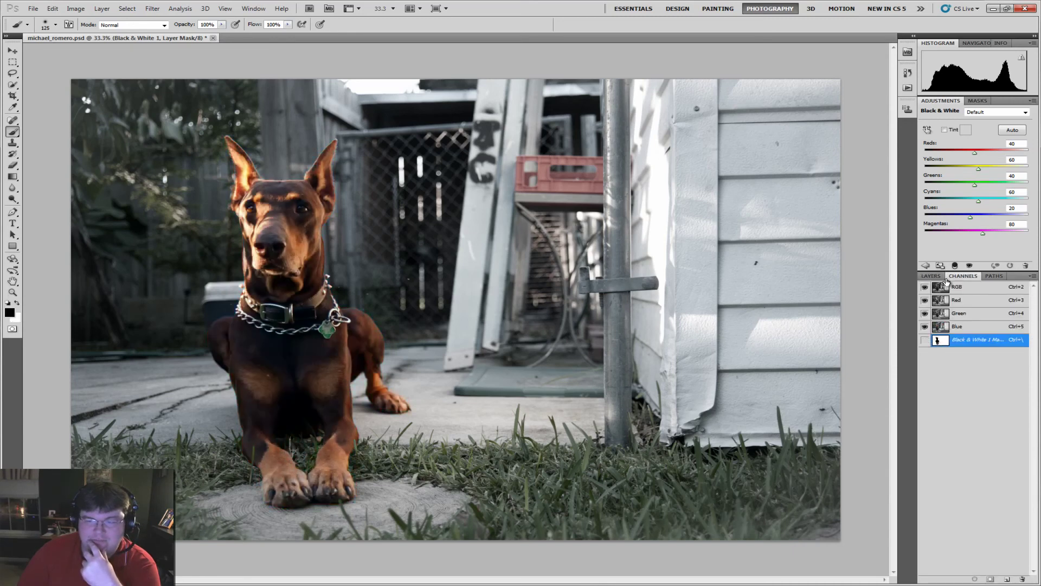
pyautogui.click(932, 276)
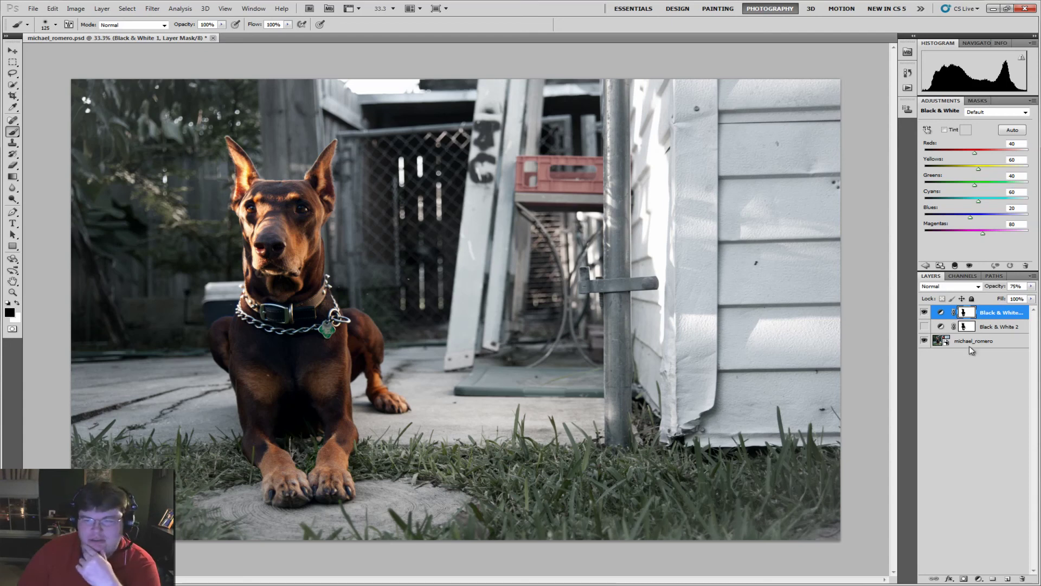
# Delete the hidden Black & White 2 layer, and compare the photo with the Black & White 1 layer hidden and shown
pyautogui.moveTo(1037, 574); pyautogui.dragTo(1023, 578)
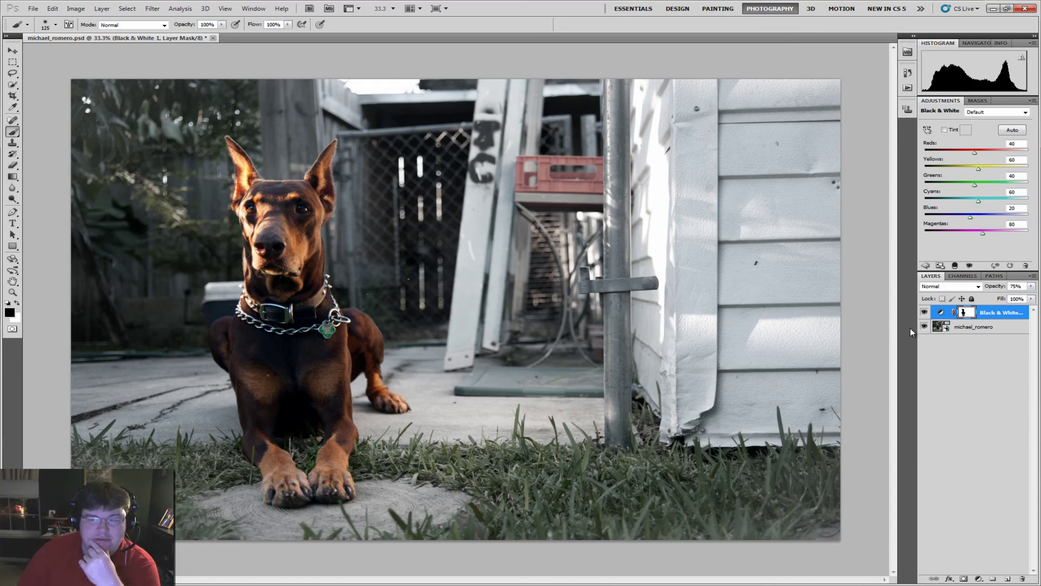
pyautogui.click(924, 313)
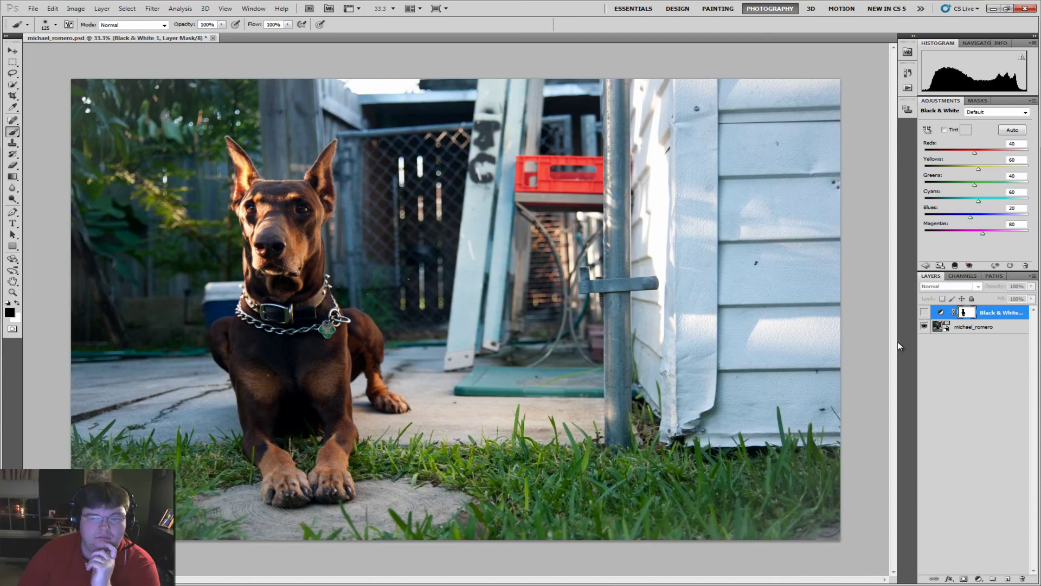
pyautogui.click(926, 314)
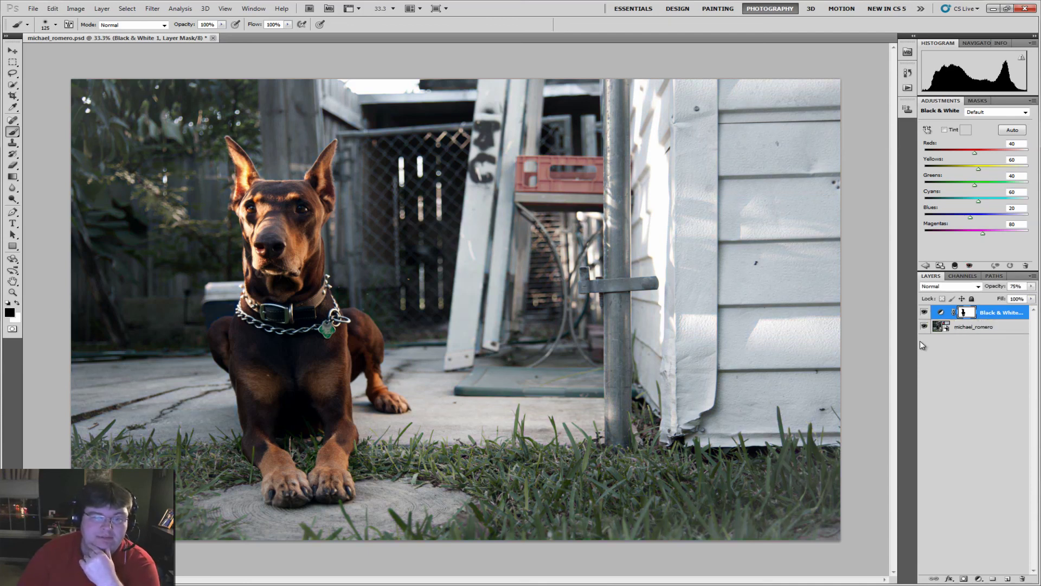